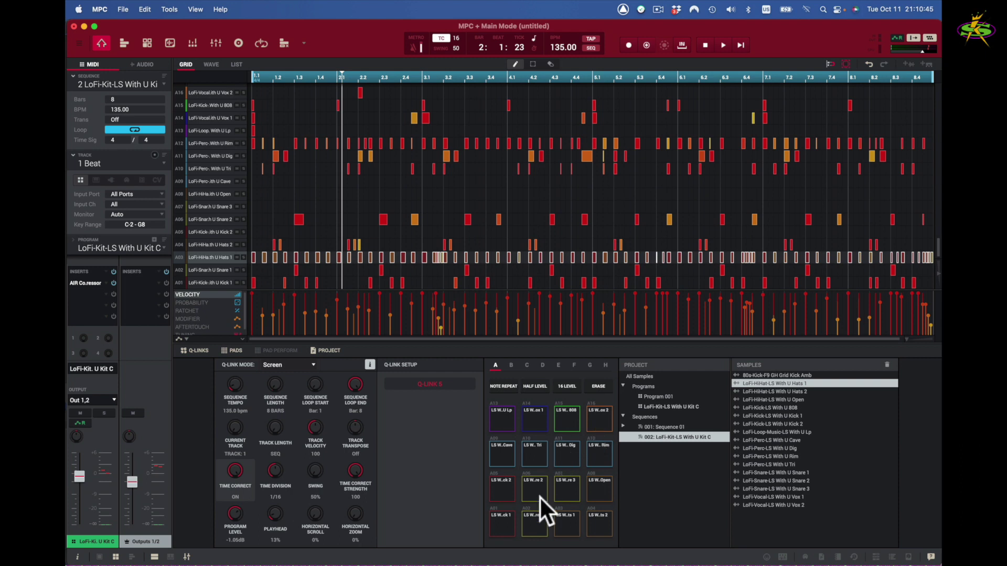
- Hide the project and pads panels and set the Q-Link mode to Project
click(321, 351)
click(232, 351)
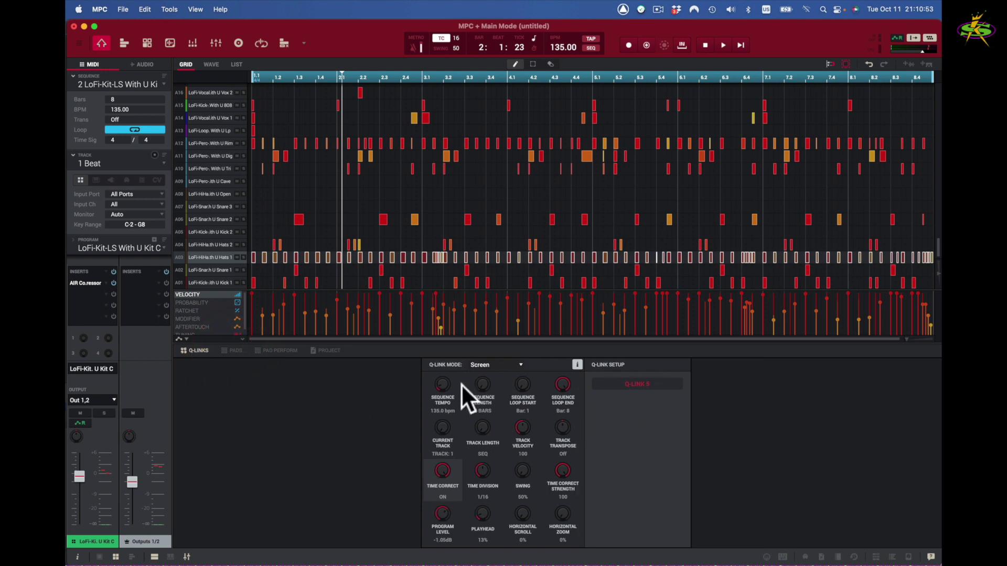
click(523, 363)
click(501, 380)
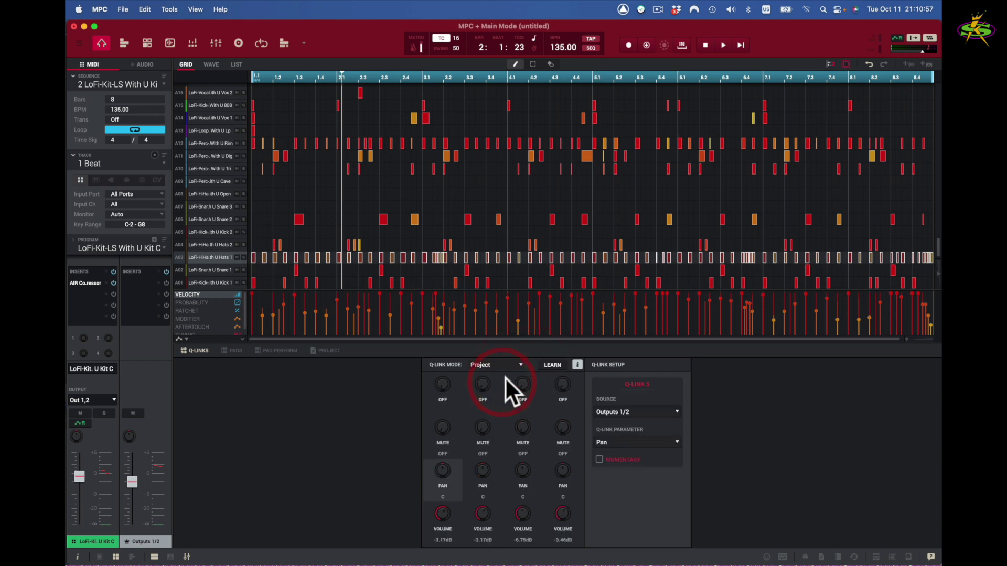
- Cycle Q-Links through Program, Pad Scene, Pad Parameter and Screen modes, ending on Project
click(522, 363)
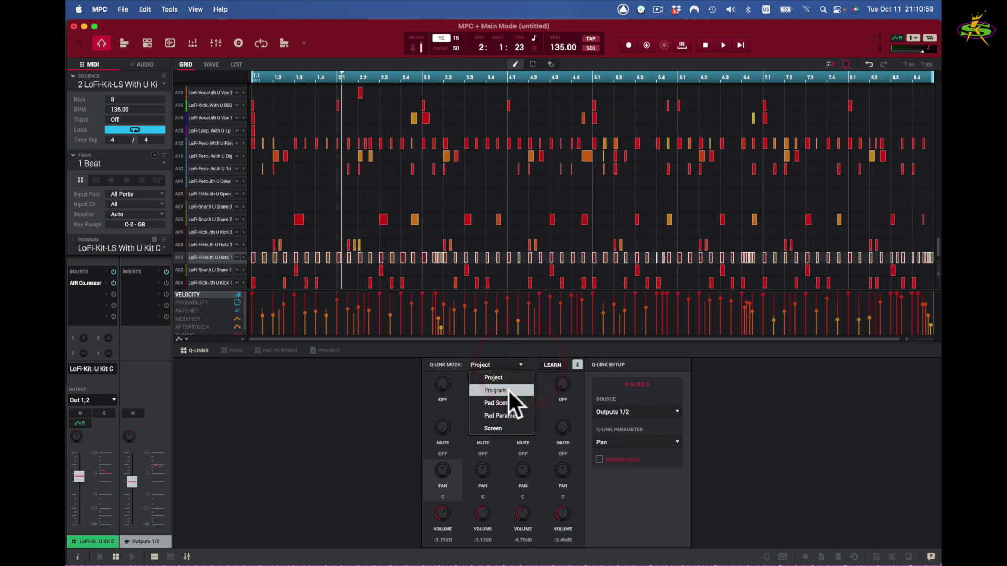
click(507, 390)
click(518, 362)
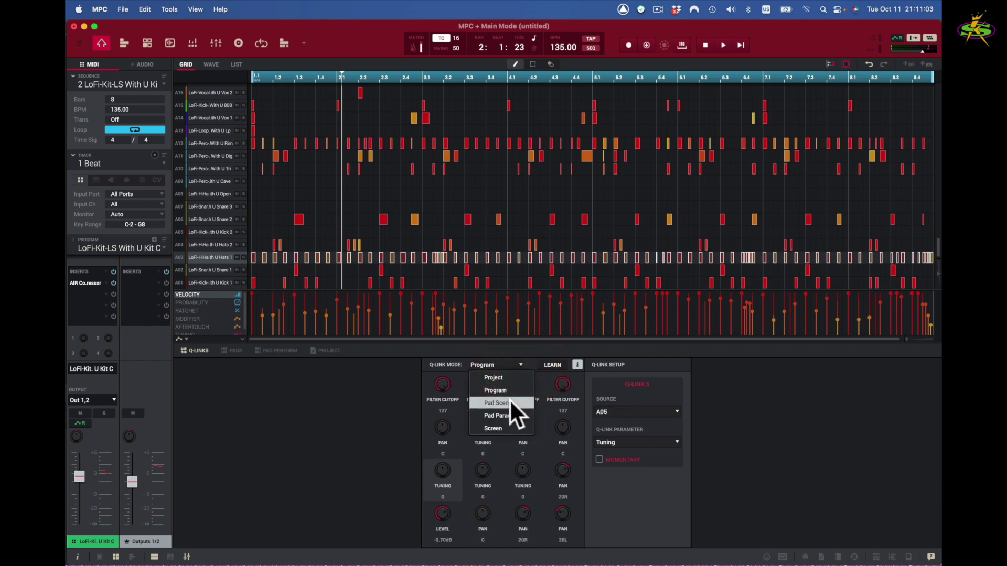
click(509, 398)
click(519, 362)
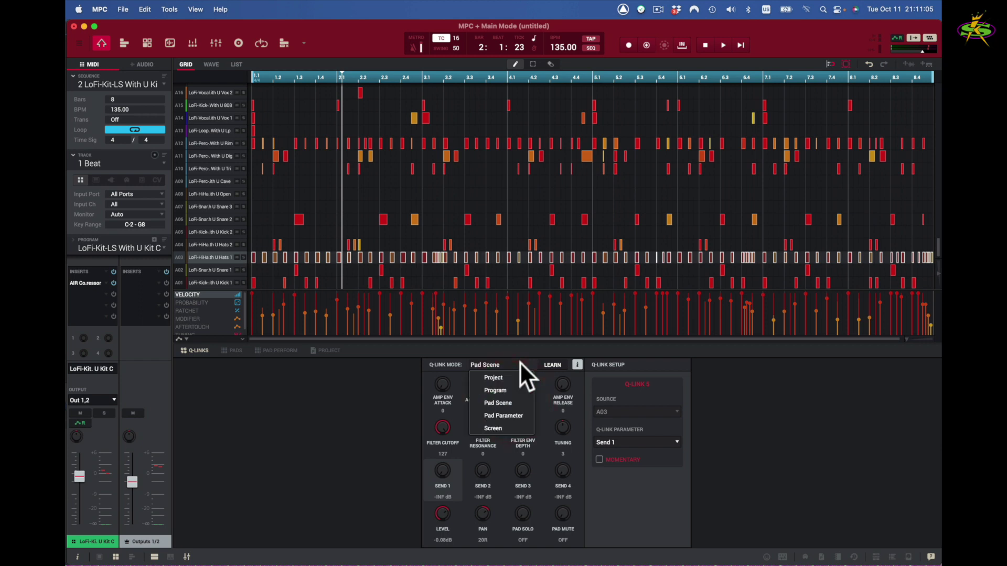
click(505, 415)
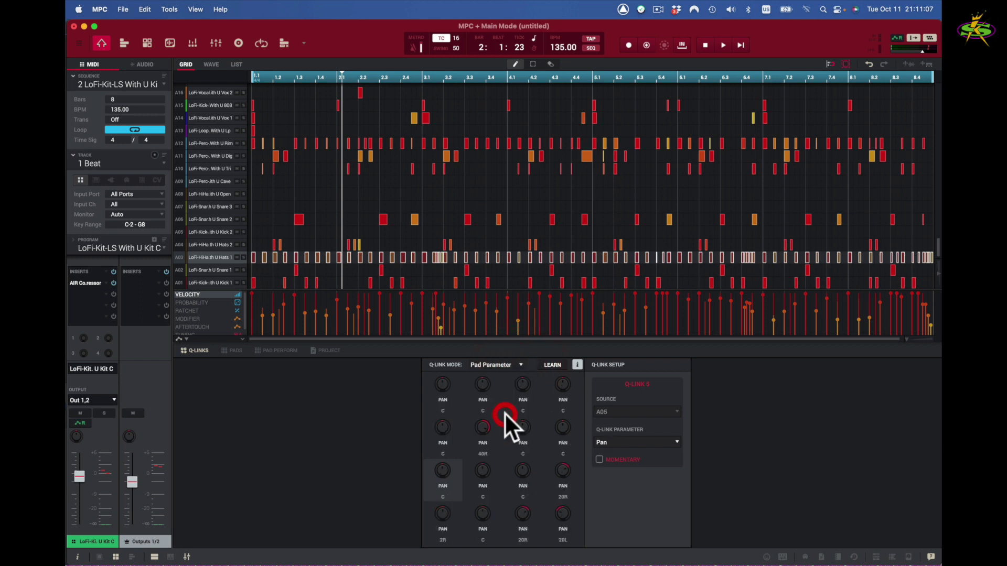
click(516, 363)
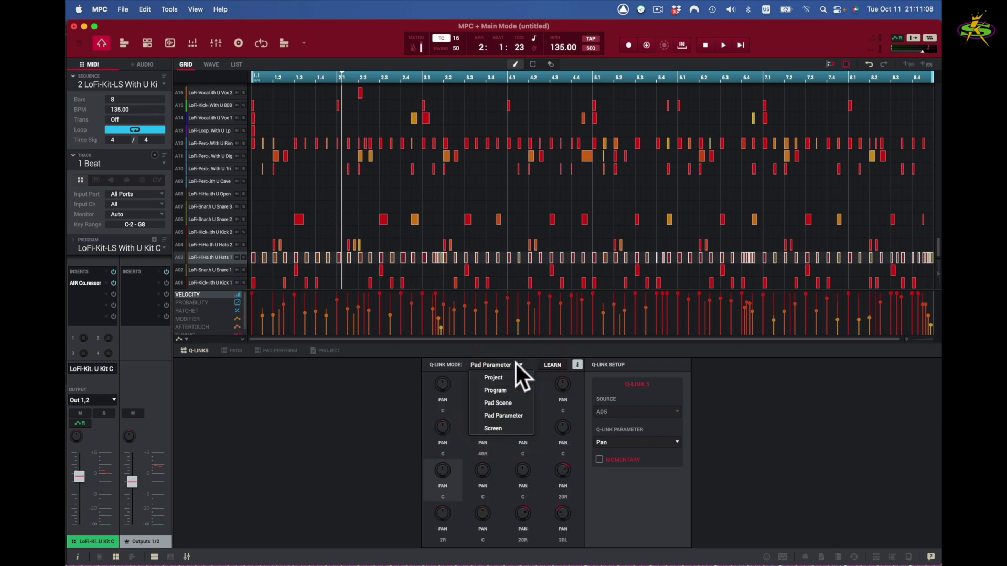
click(483, 430)
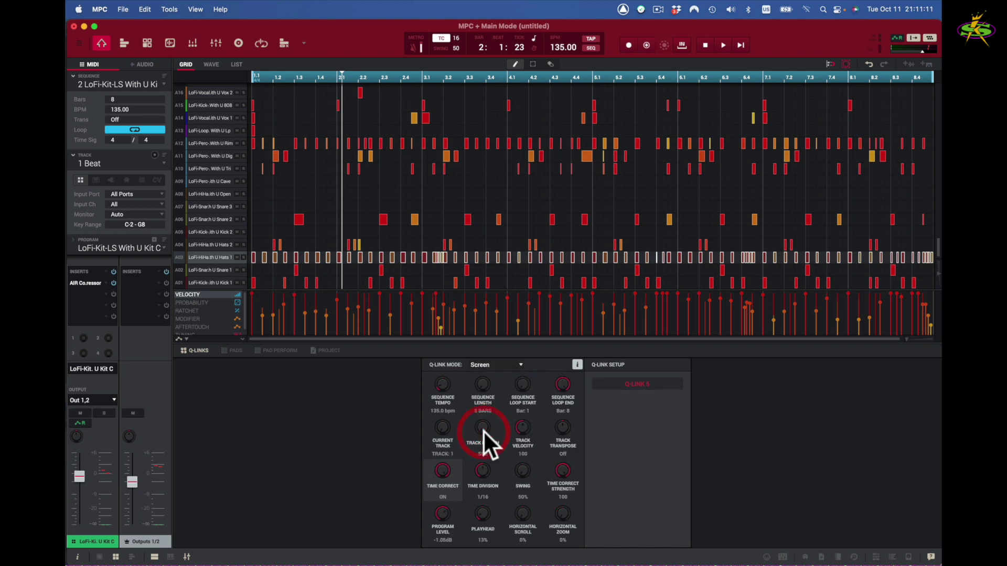
click(517, 363)
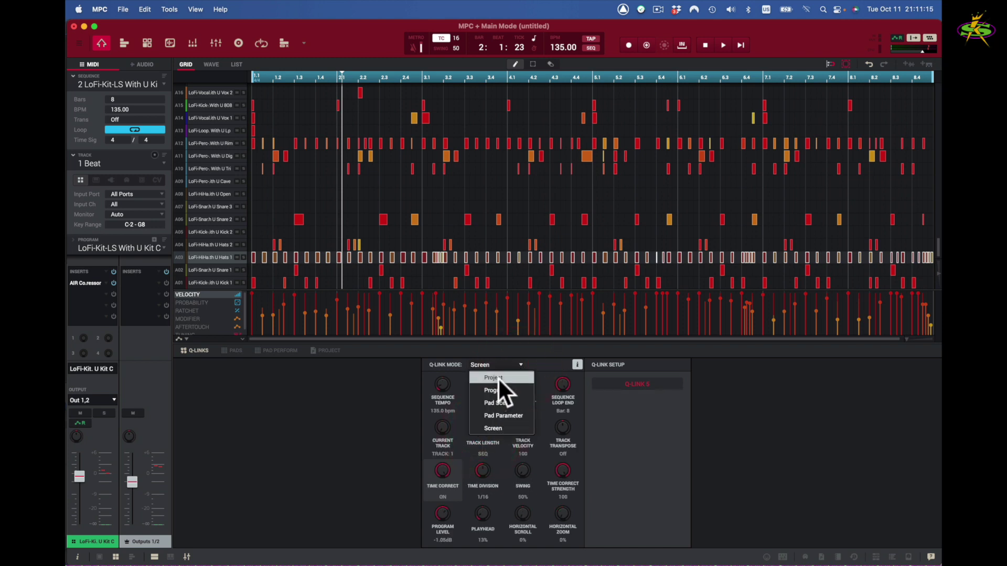
click(499, 377)
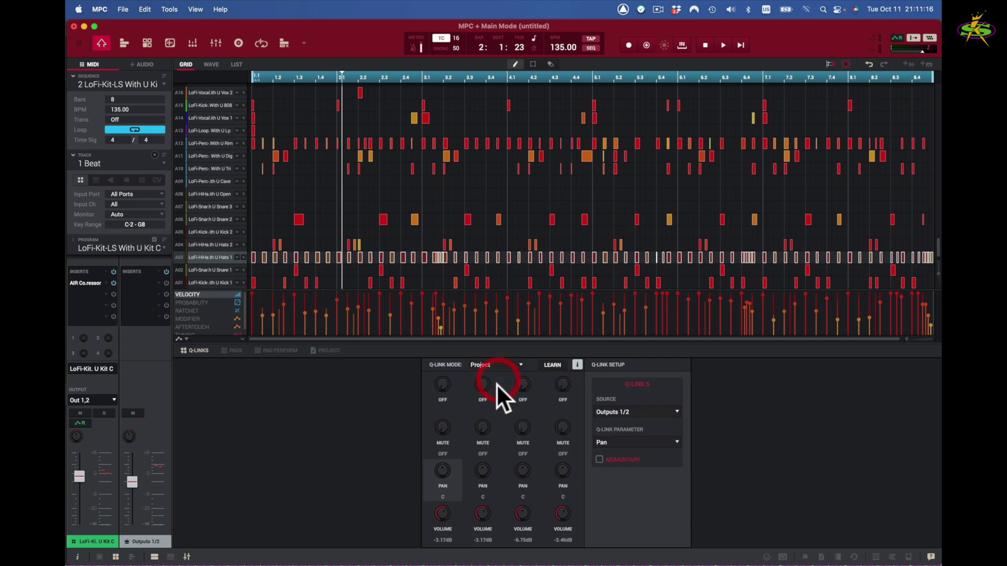
- Show the project browser again and play the sequence, then restart it from bar 1
click(327, 348)
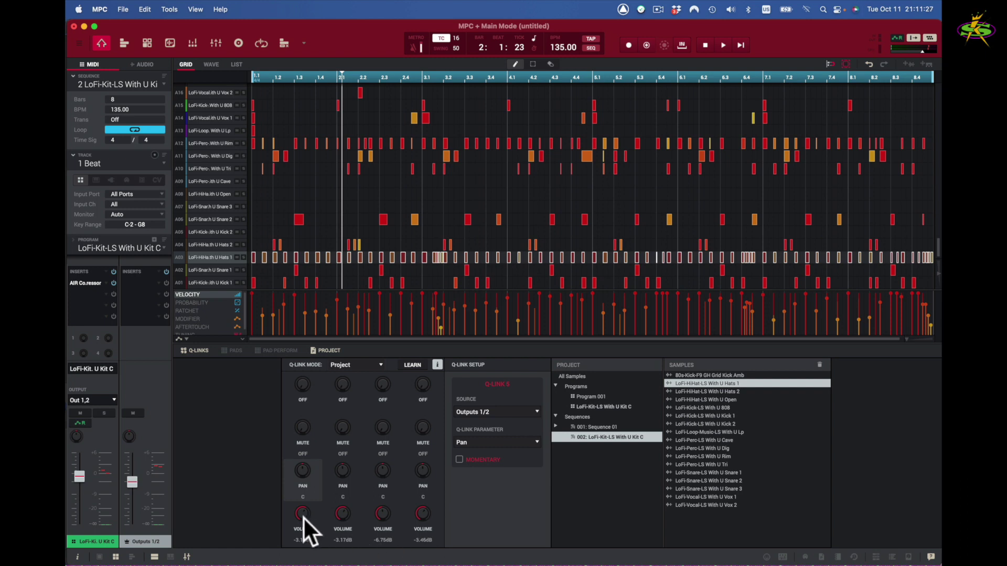
key(space)
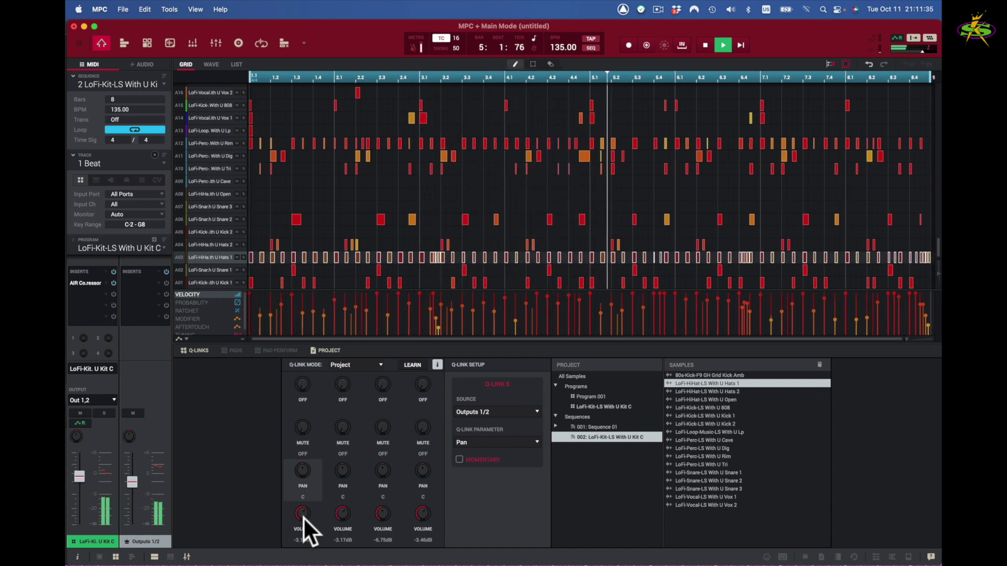
key(space)
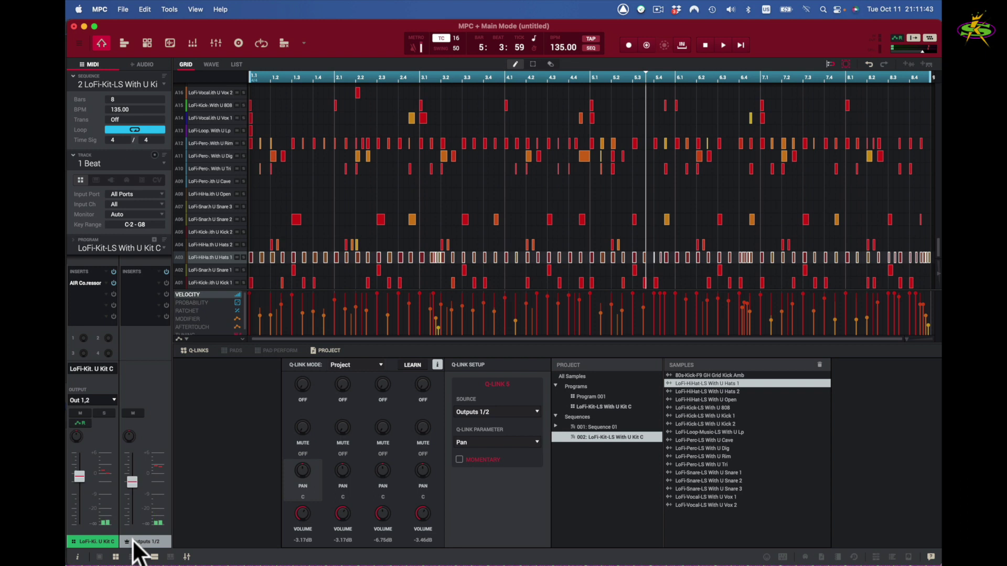
key(space)
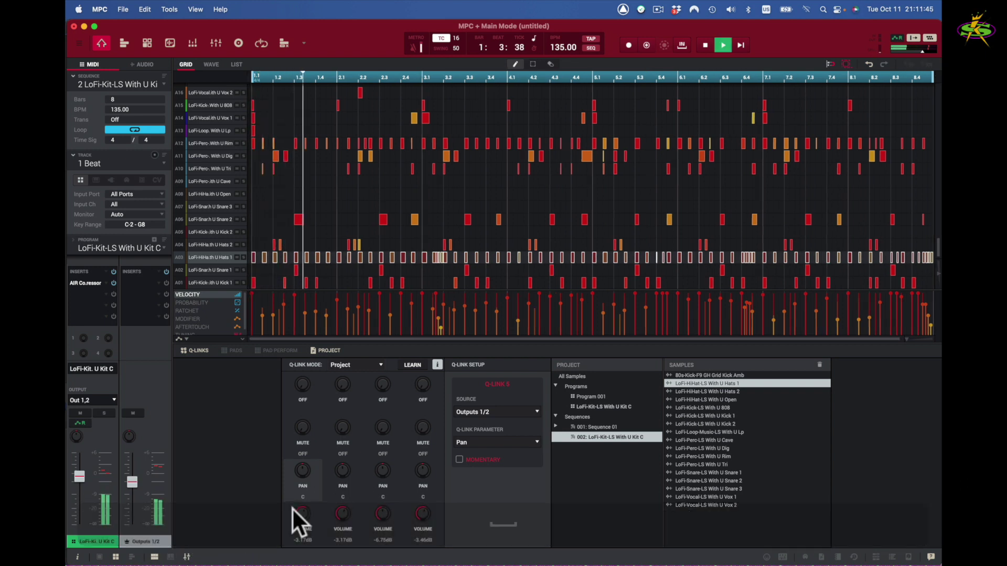
- Adjust the Outputs 1/2 pan knob and briefly mute them during playback, then stop
mouse_move(300, 474)
mouse_down()
mouse_move(300, 448)
mouse_move(303, 503)
mouse_move(303, 485)
mouse_up()
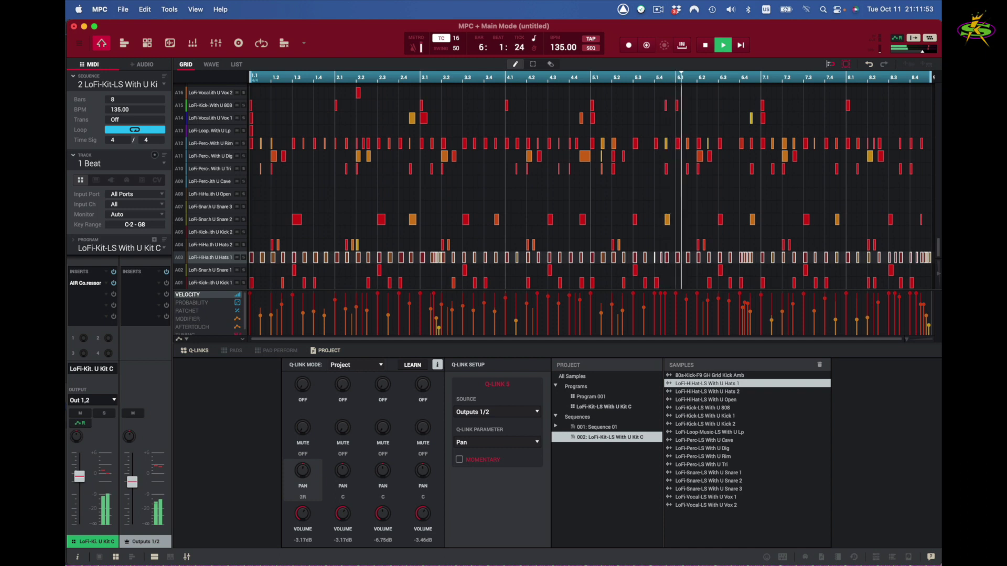
drag(303, 485, 298, 475)
drag(297, 429, 297, 417)
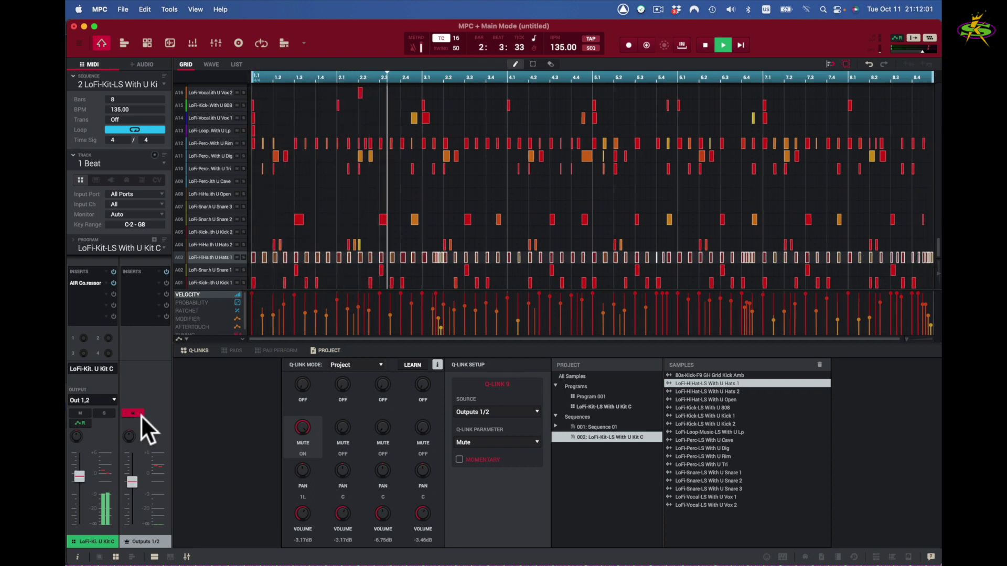
click(302, 426)
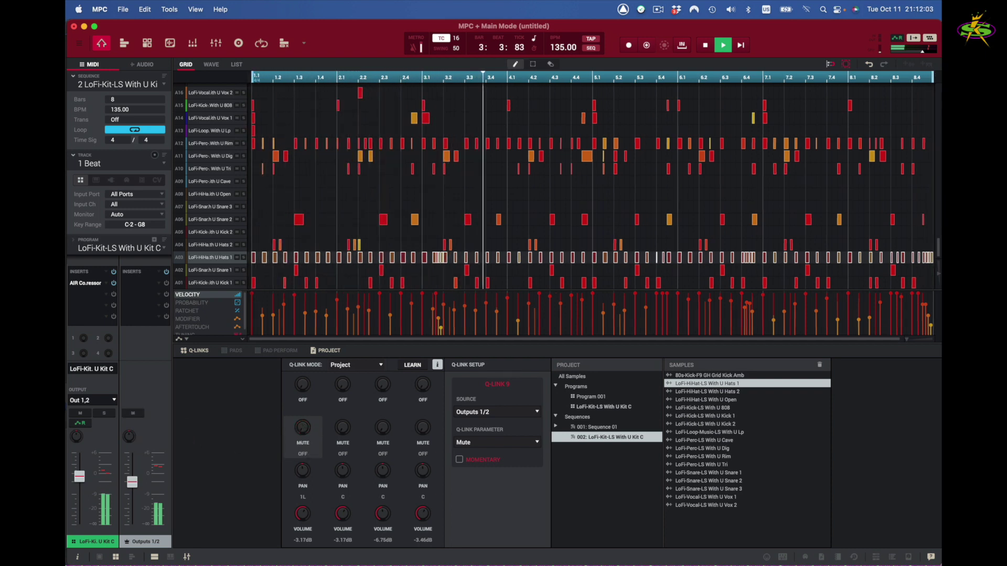
click(301, 434)
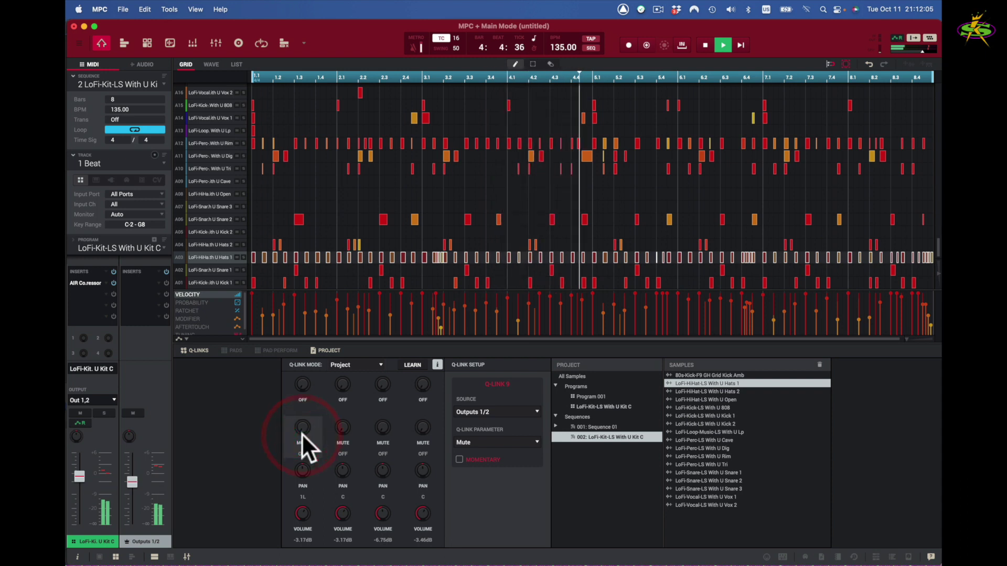
key(space)
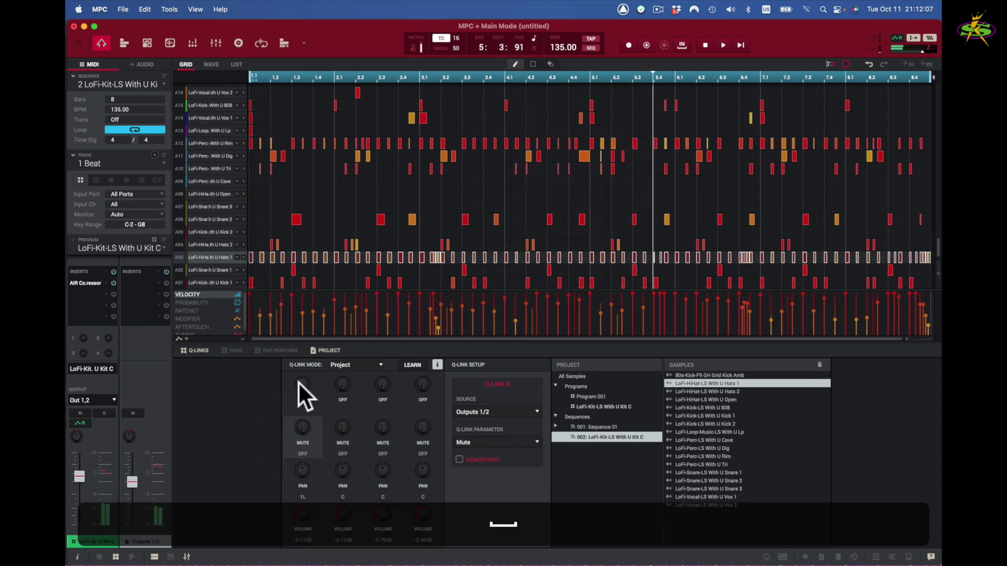
- Check the pan and mute Q-Links' assignments, then select Q-Link 13
click(304, 386)
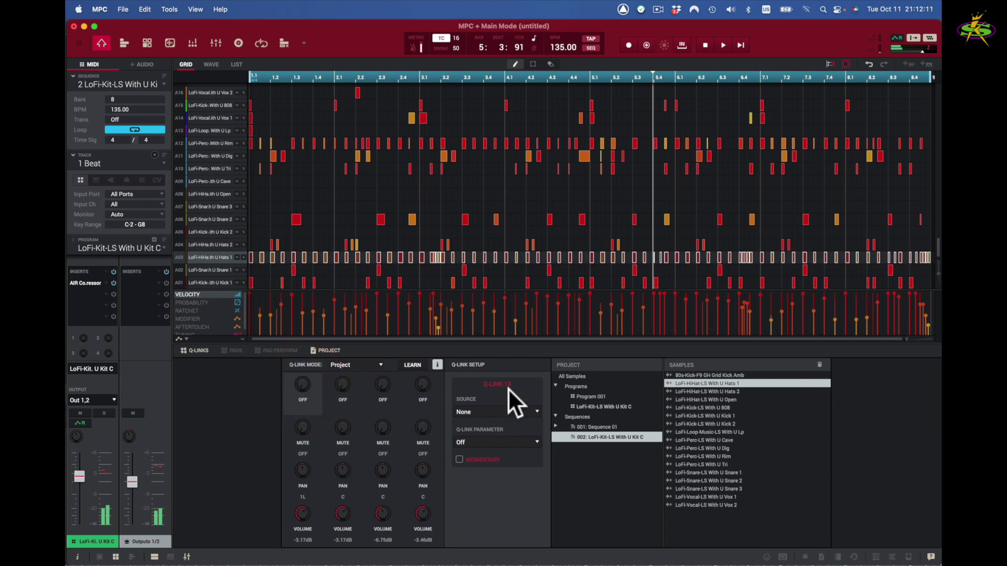
click(300, 511)
click(304, 474)
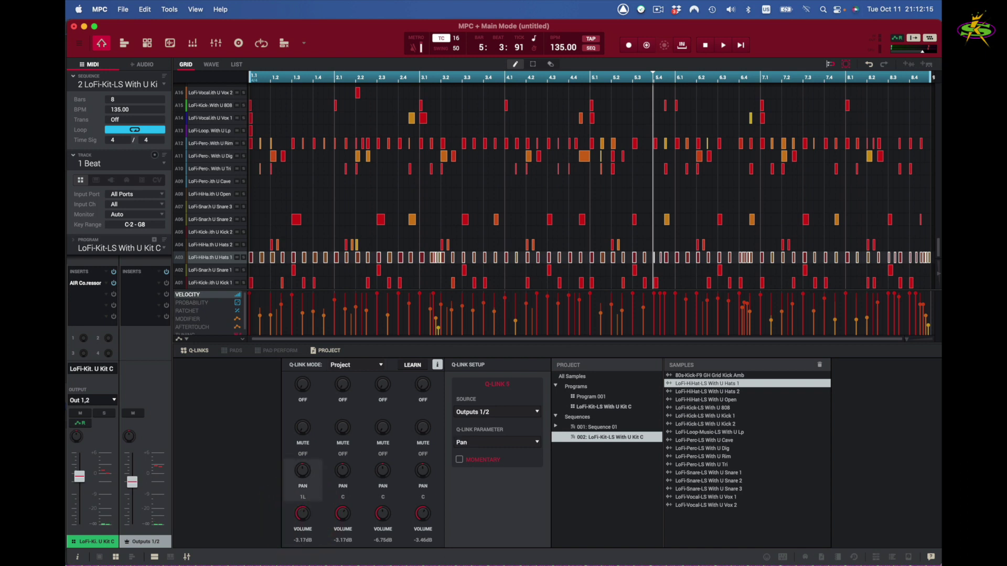
click(304, 426)
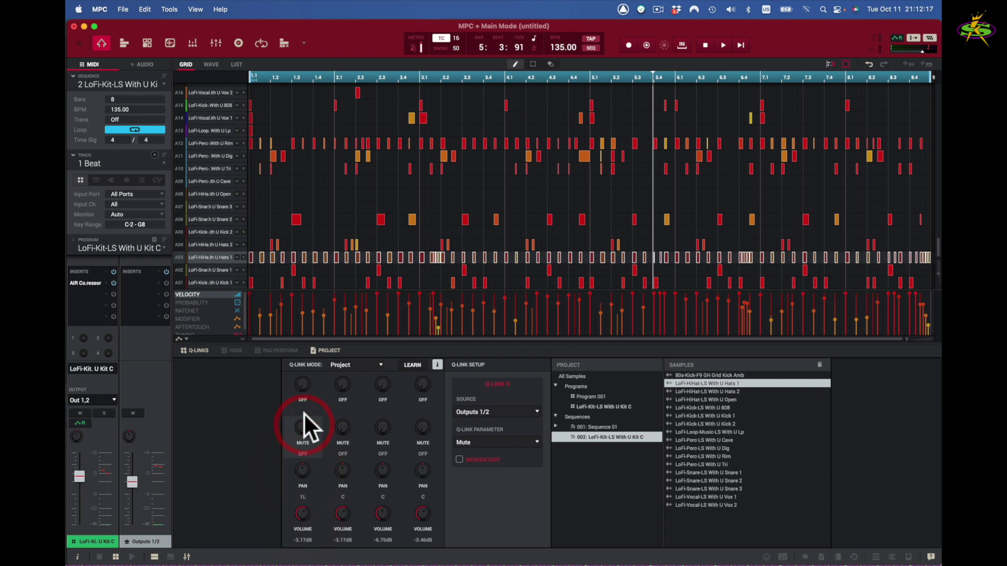
click(302, 384)
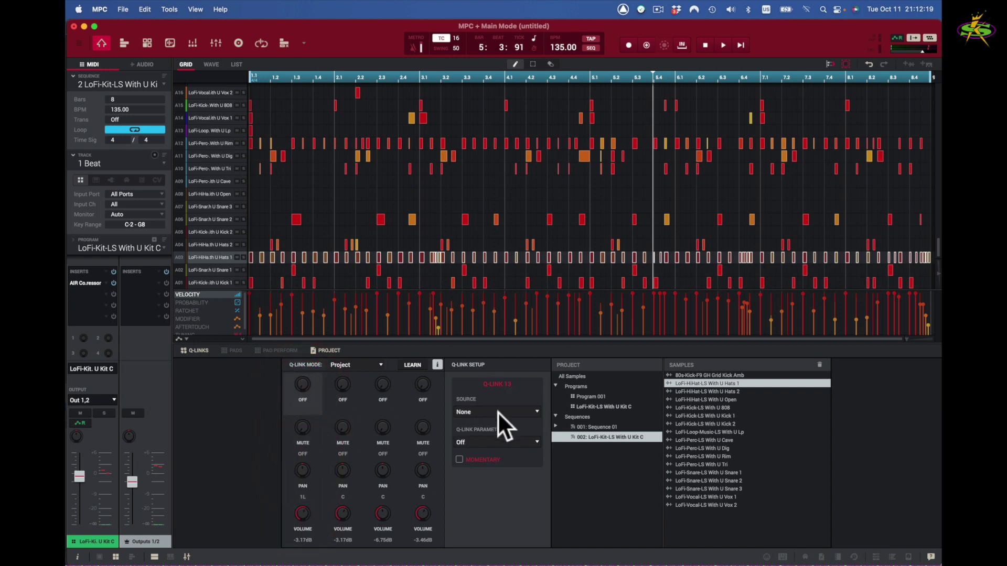
- Set Q-Link 13's source to MIDI Track Beat and its parameter to Mixer Solo
click(534, 437)
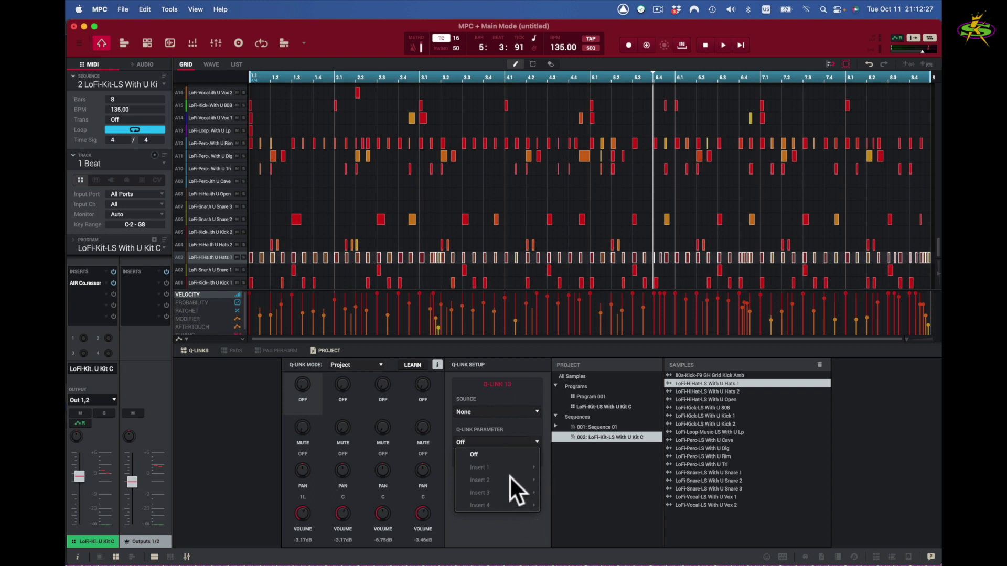
click(533, 409)
mouse_move(485, 437)
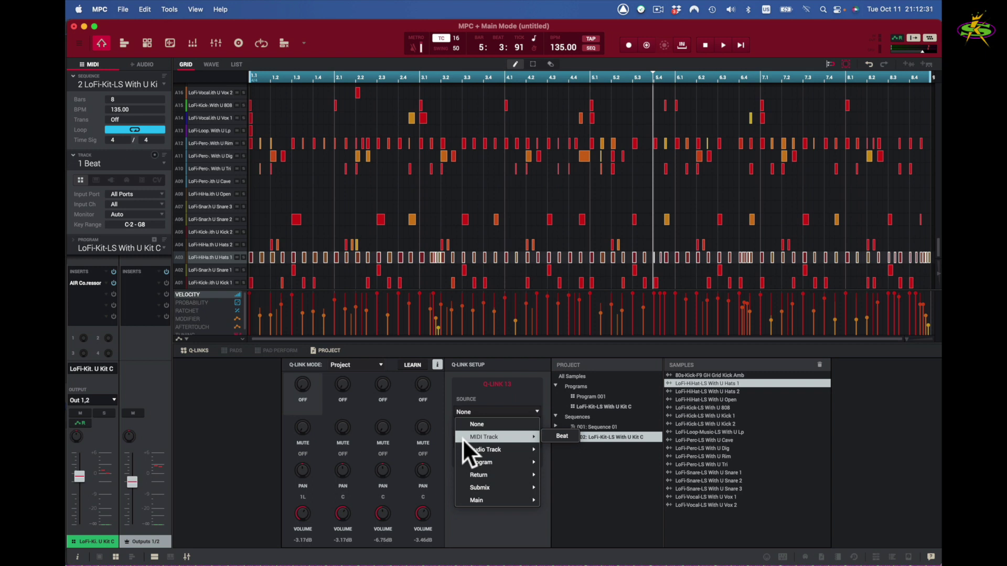
click(565, 434)
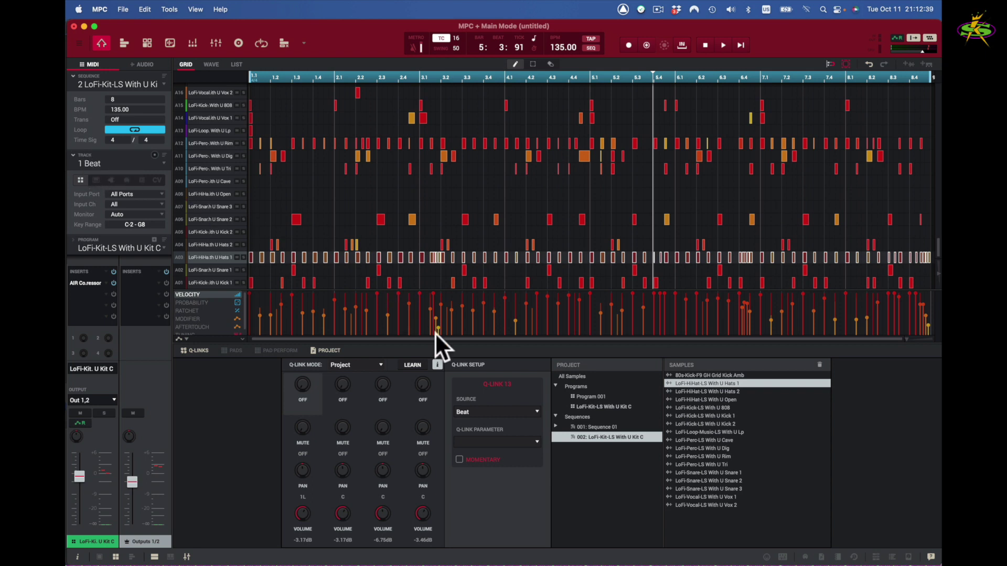
click(533, 438)
mouse_move(477, 467)
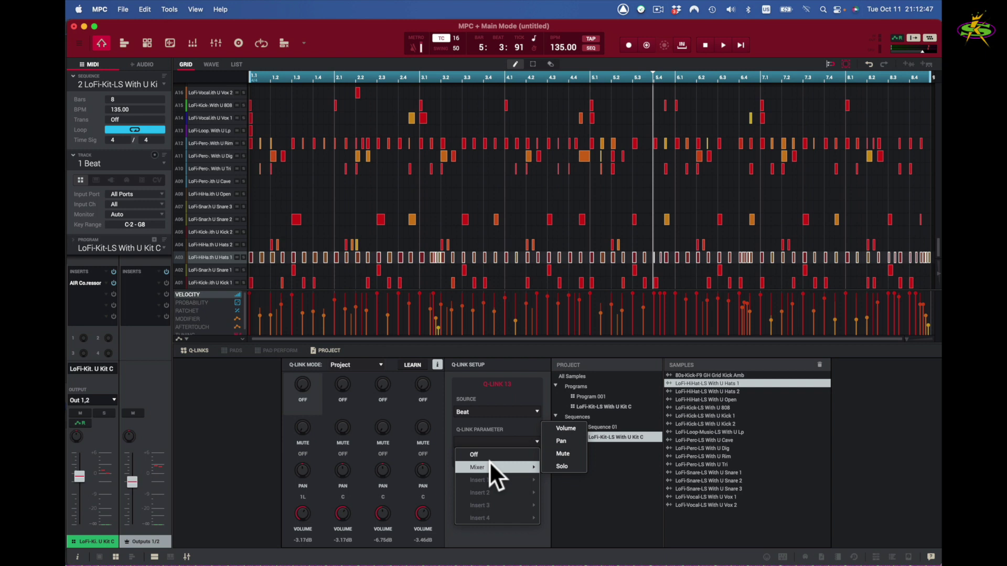
click(568, 463)
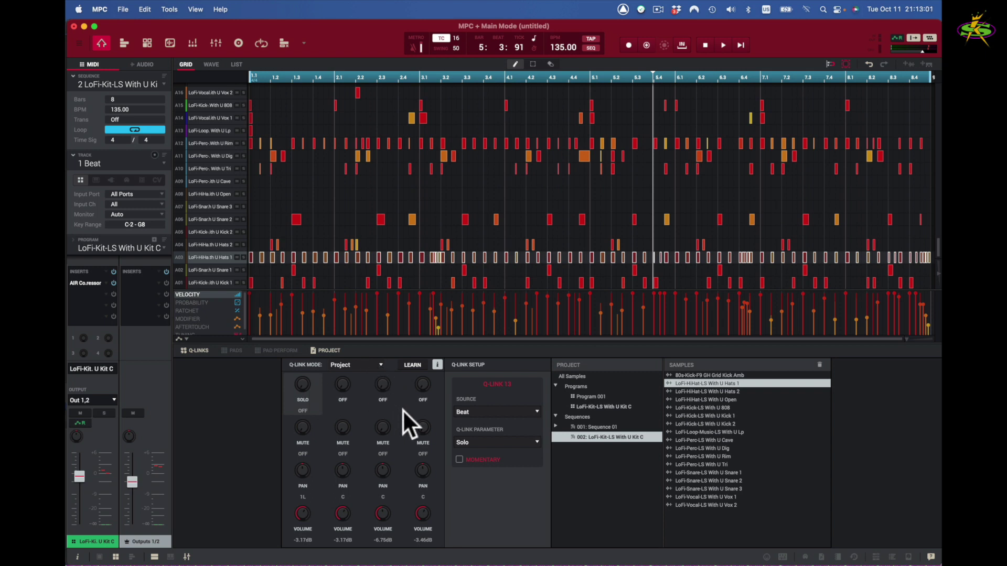
- Play the sequence and solo the Beat track with Q-Link 13, then stop
key(space)
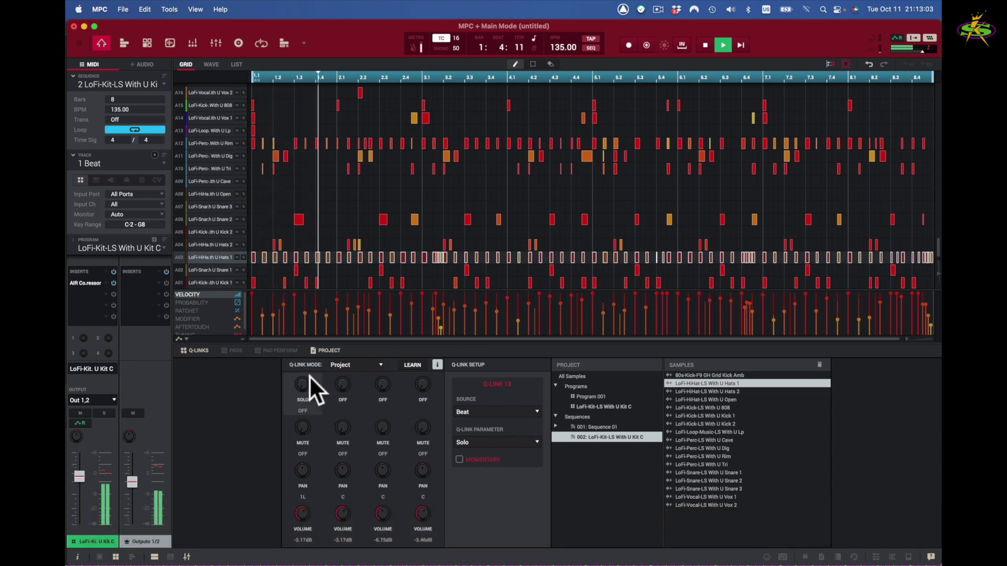
click(306, 382)
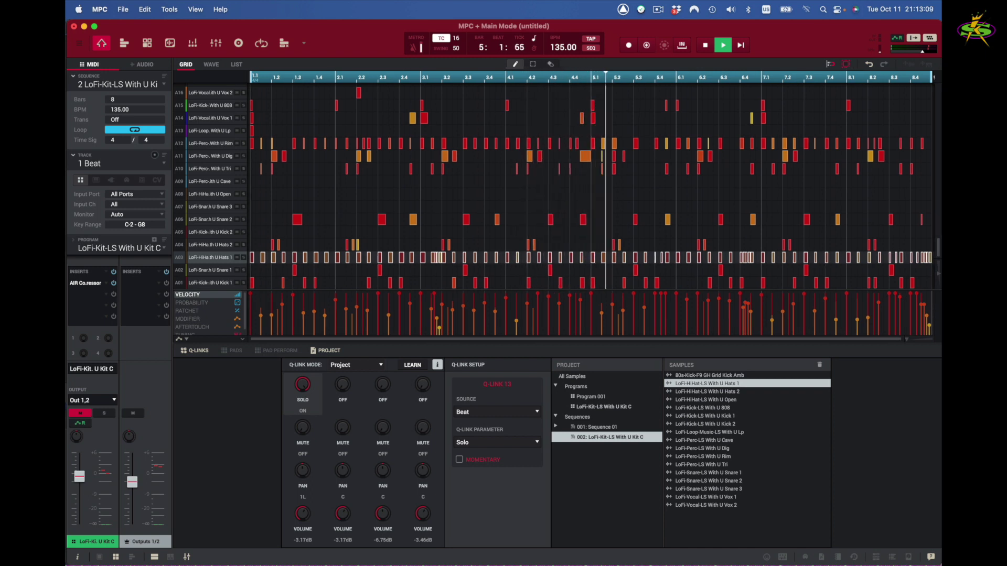
click(305, 374)
key(space)
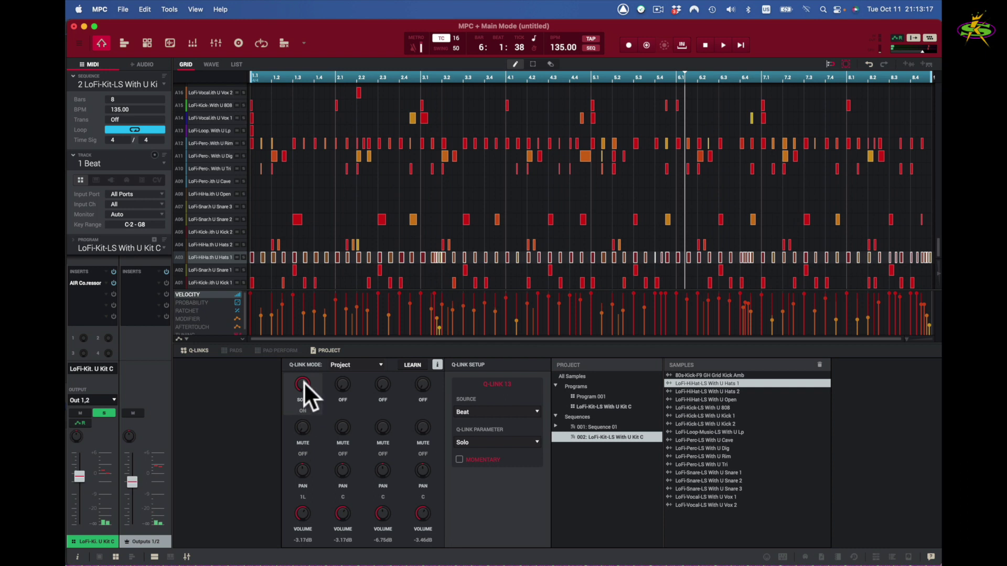
- Replay the sequence, toggling Beat solo off and on, then stop and unsolo
key(space)
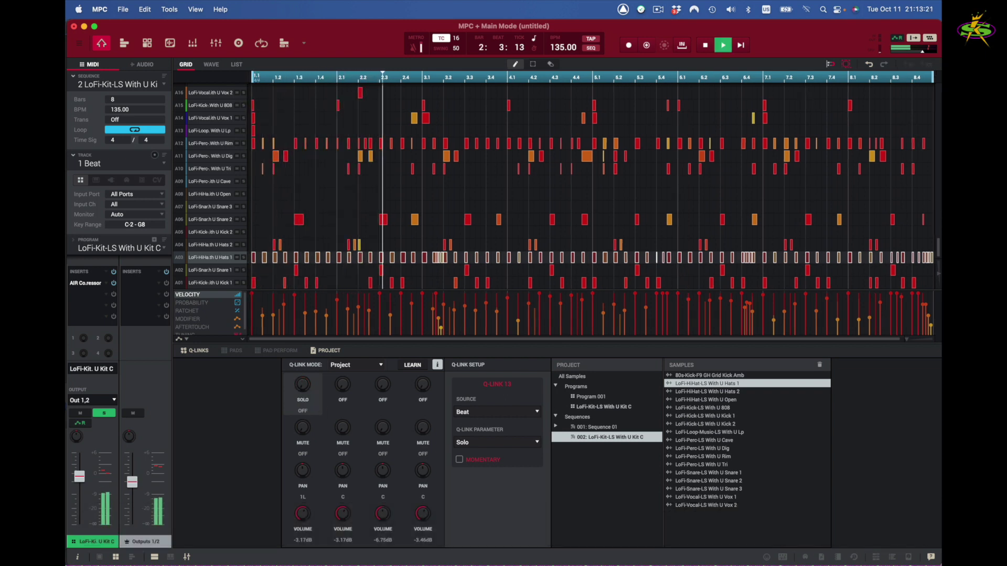
click(302, 386)
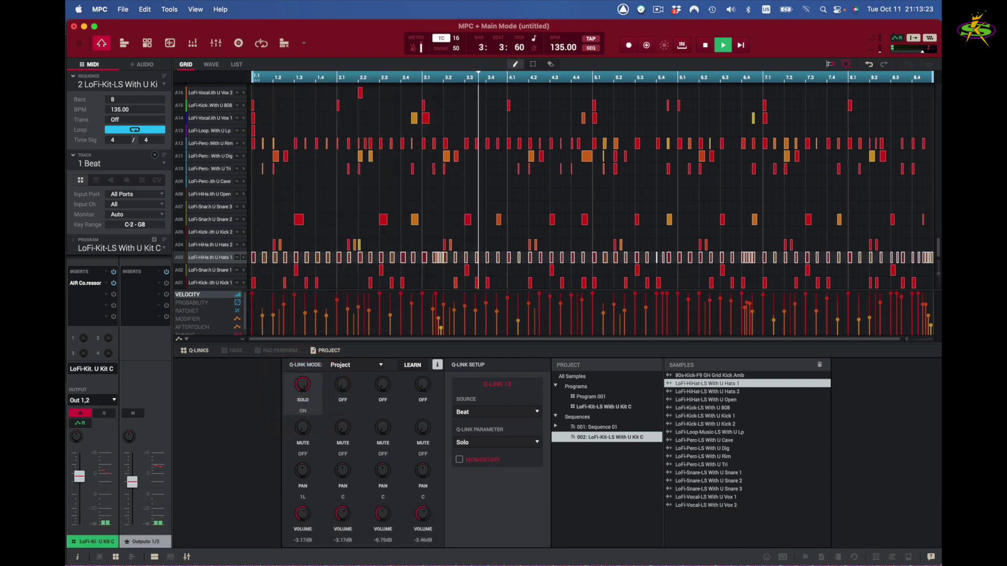
click(302, 385)
key(space)
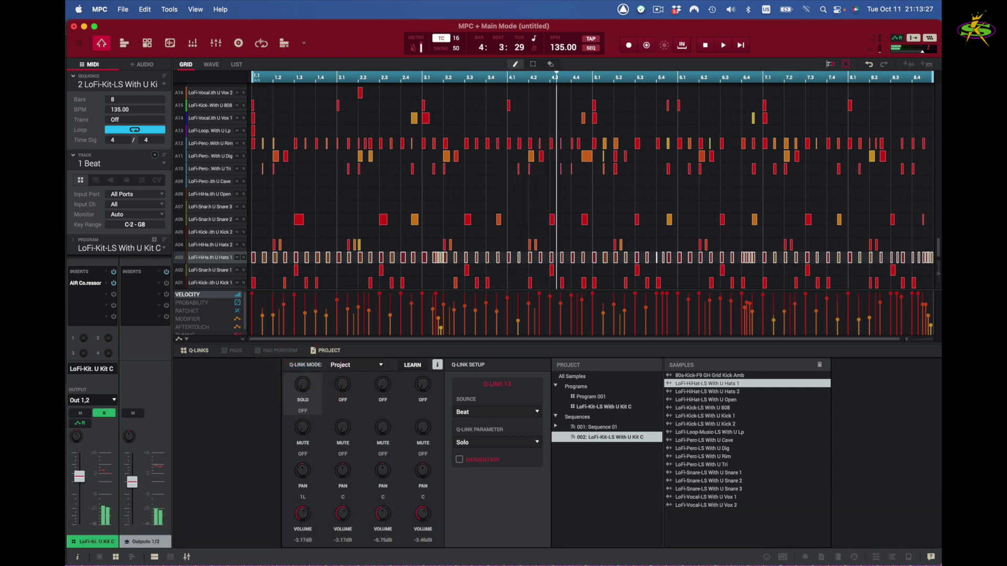
click(300, 389)
- Toggle the Beat track's solo with Q-Link 13 several times, leaving it On
click(301, 386)
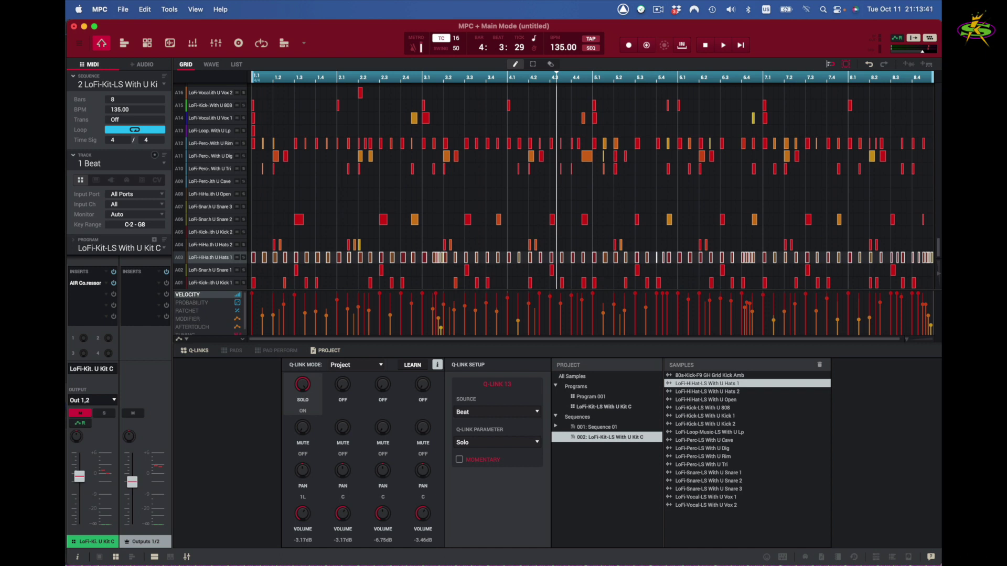
click(303, 384)
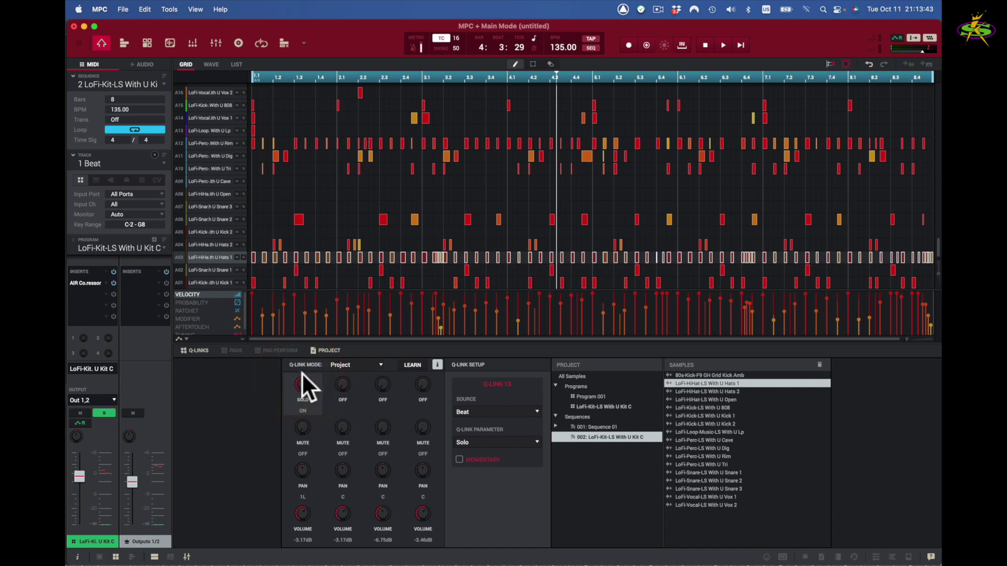
click(303, 385)
click(302, 386)
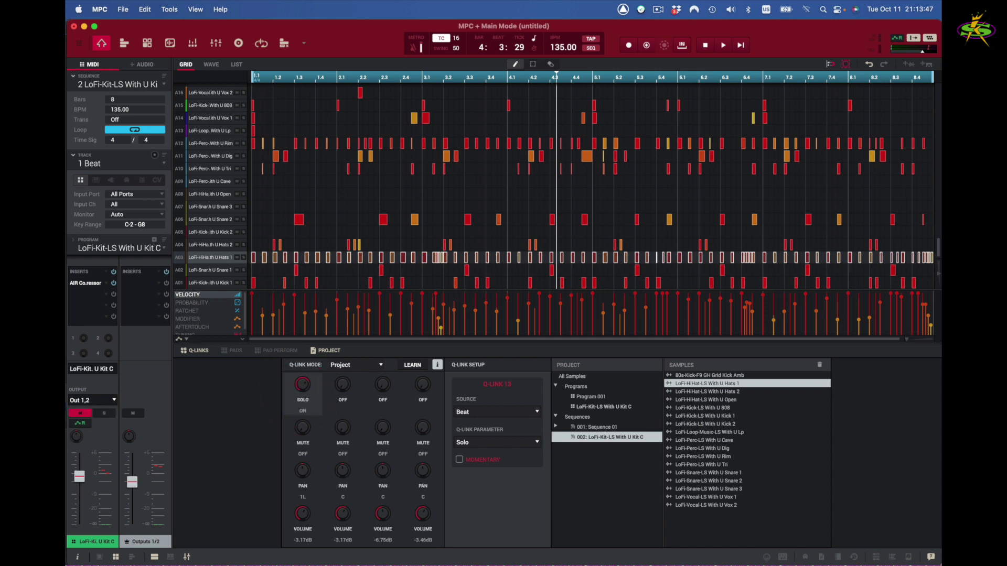
click(302, 382)
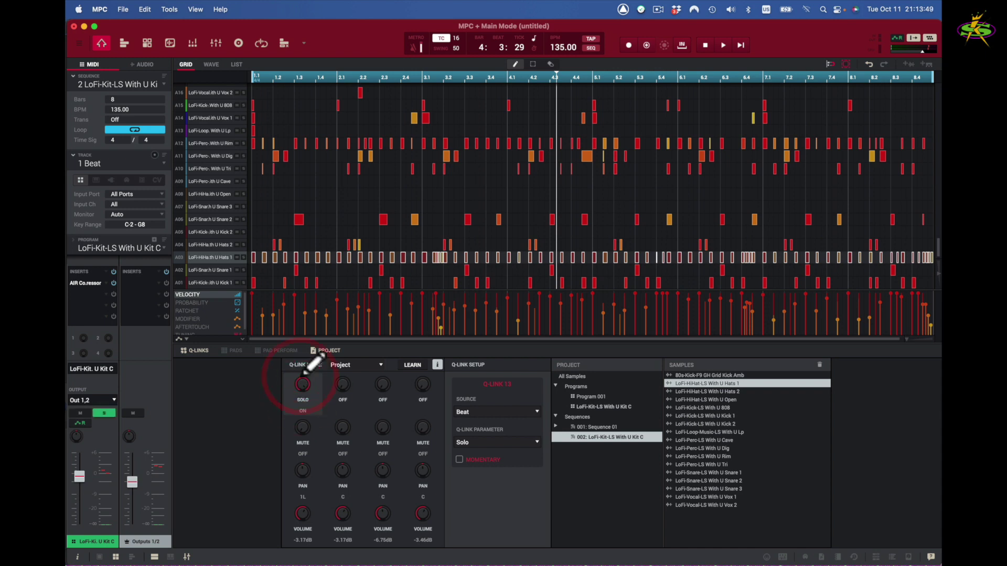